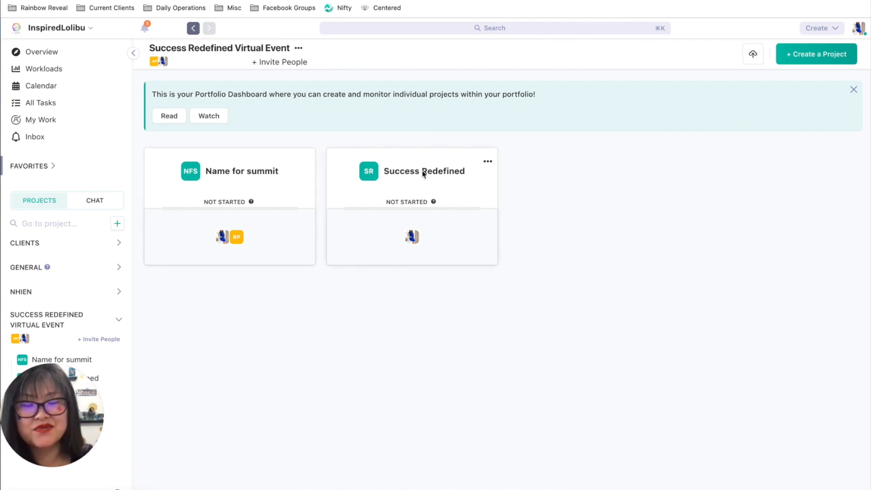
# Open the Success Redefined project and review its To Do tasks and the available task layouts
pyautogui.click(457, 170)
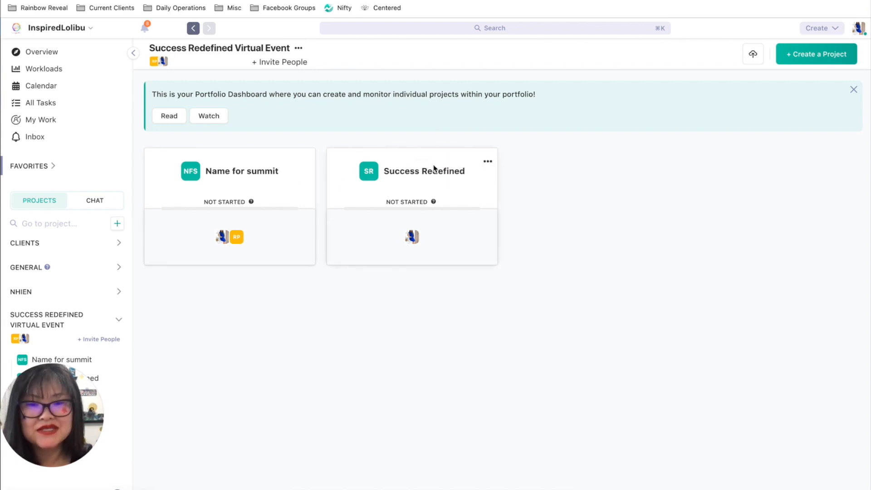
pyautogui.click(398, 169)
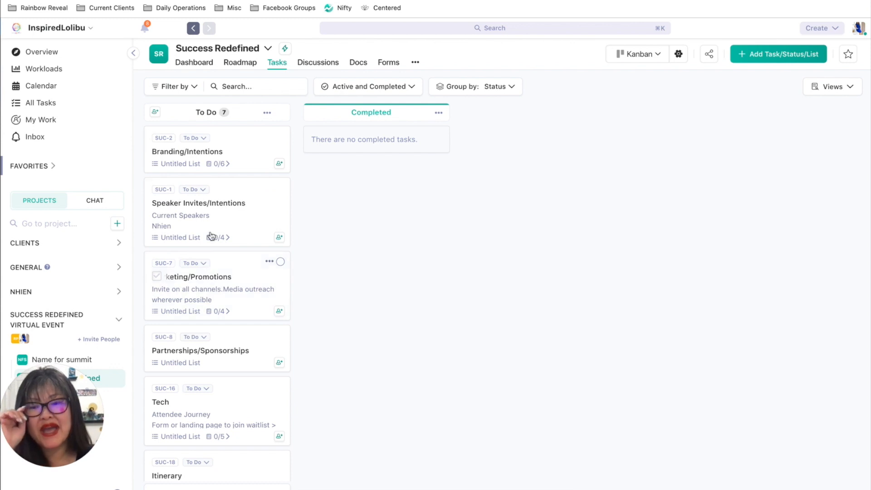
pyautogui.scroll(-1, 220, 155)
pyautogui.scroll(-4, 219, 155)
pyautogui.scroll(5, 220, 156)
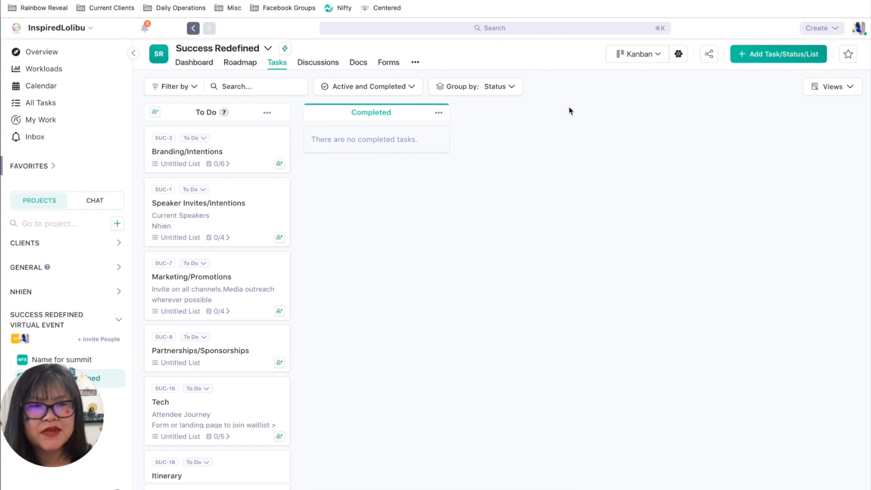
pyautogui.click(658, 55)
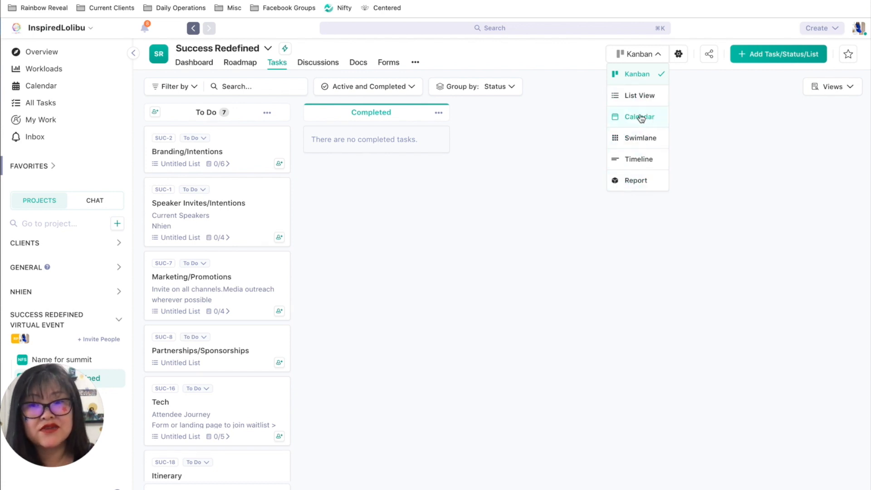
pyautogui.click(657, 58)
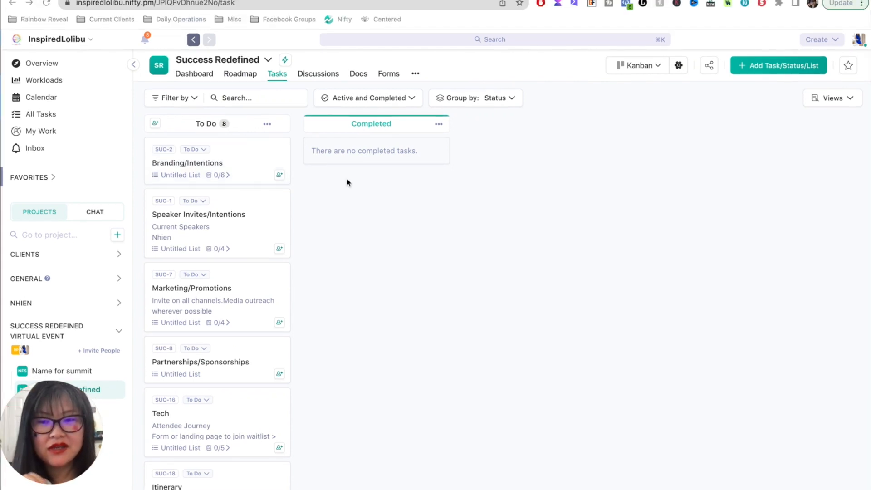
# Create a new task status named Marketing in the Success Redefined project
pyautogui.click(773, 69)
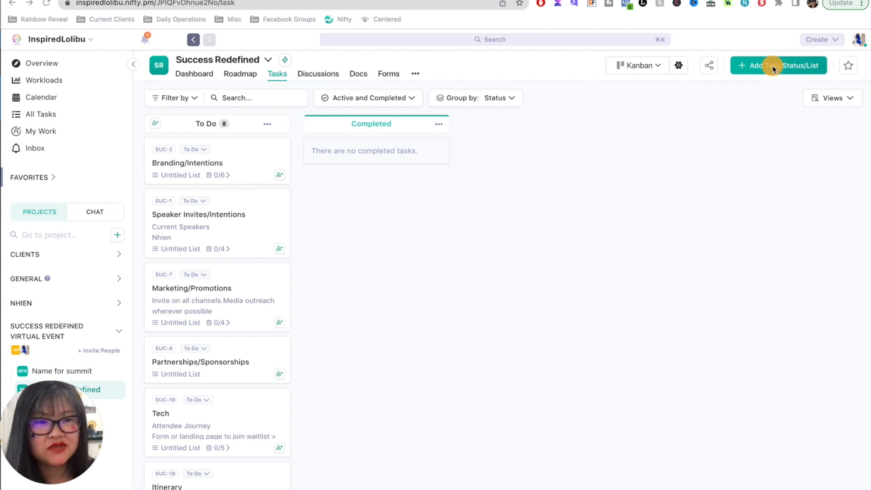
pyautogui.click(774, 68)
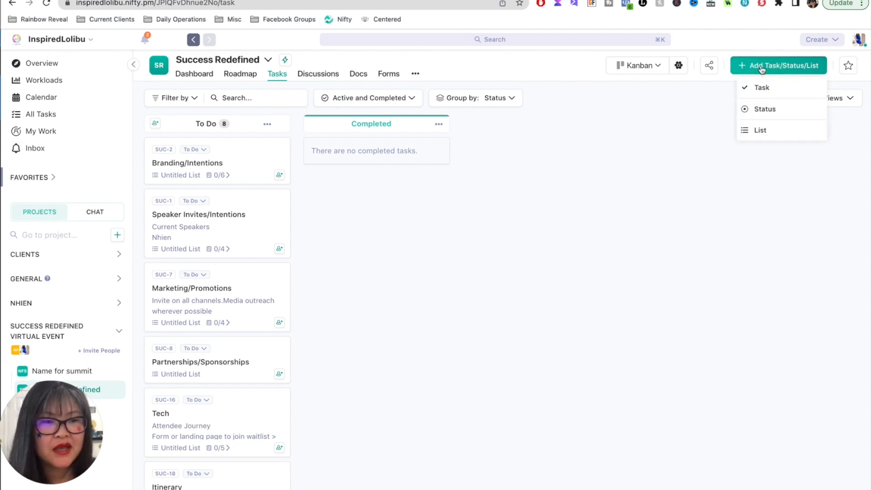
pyautogui.click(765, 112)
pyautogui.click(403, 289)
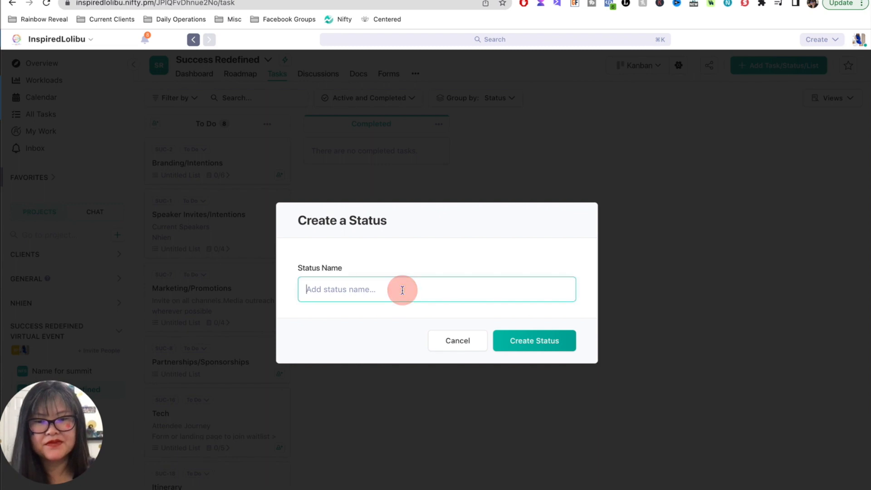
pyautogui.write('Marketing')
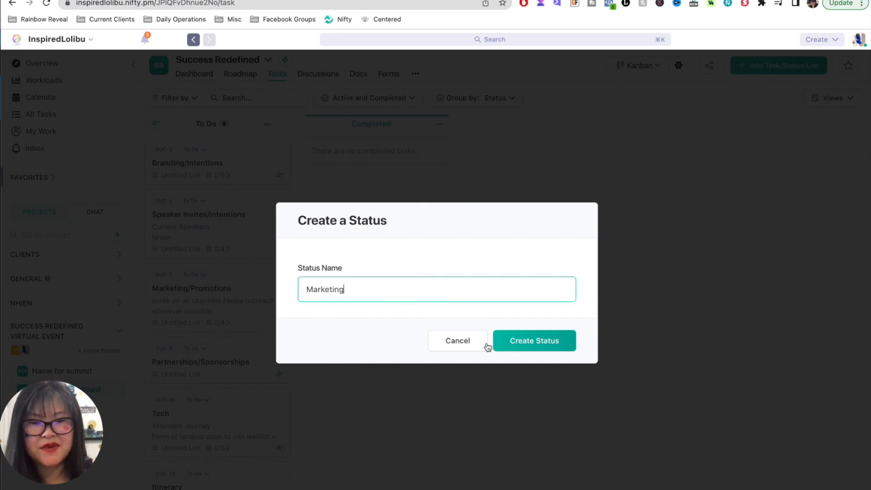
pyautogui.click(514, 345)
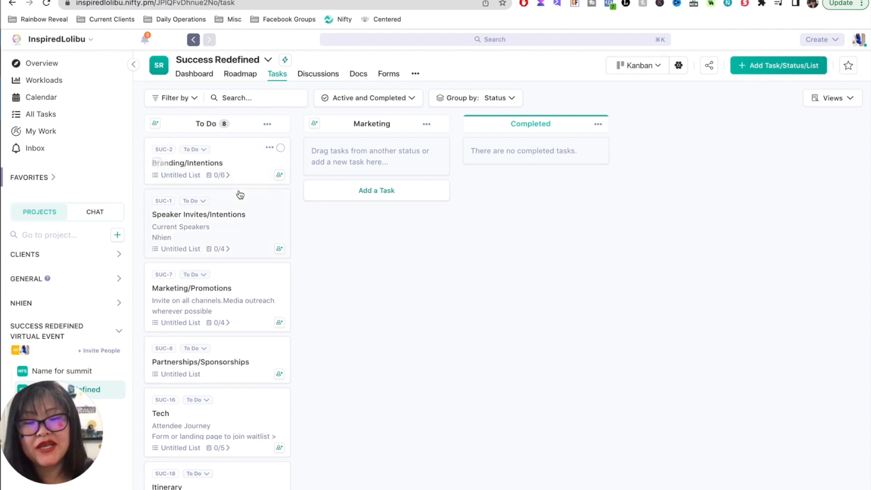
# Collapse and re-expand the Marketing status column, and view the options available for that status
pyautogui.click(439, 126)
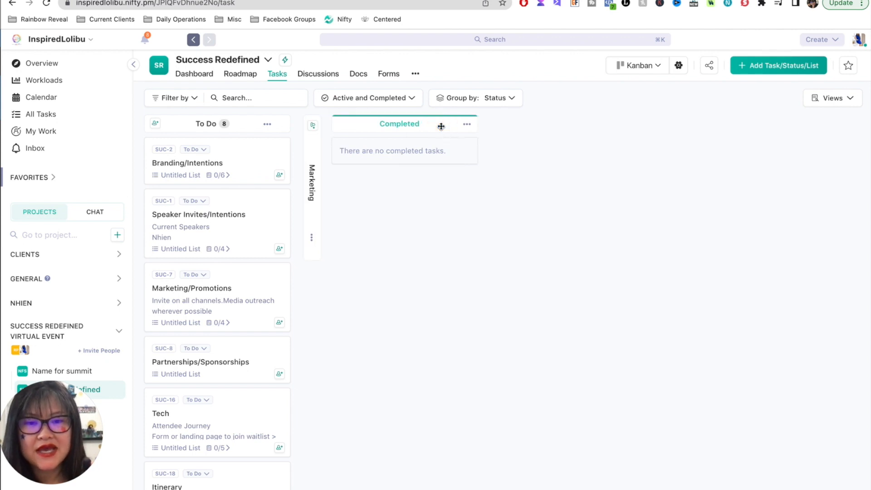
pyautogui.click(311, 253)
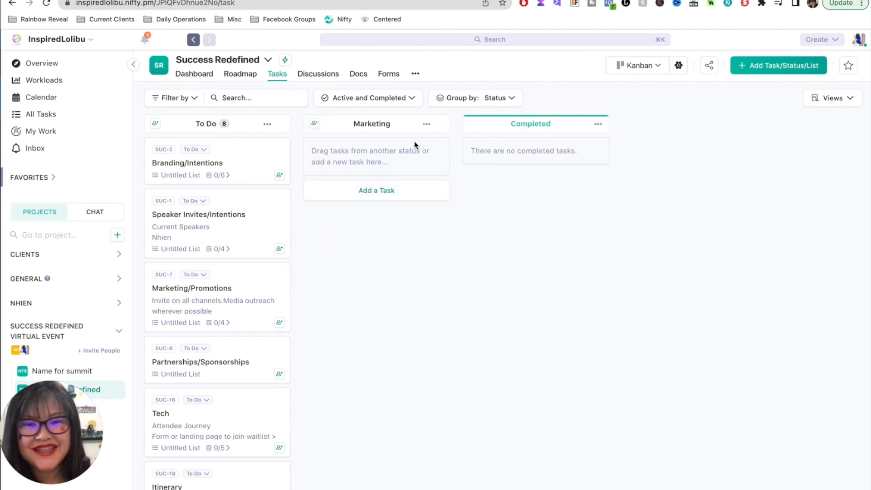
pyautogui.click(426, 126)
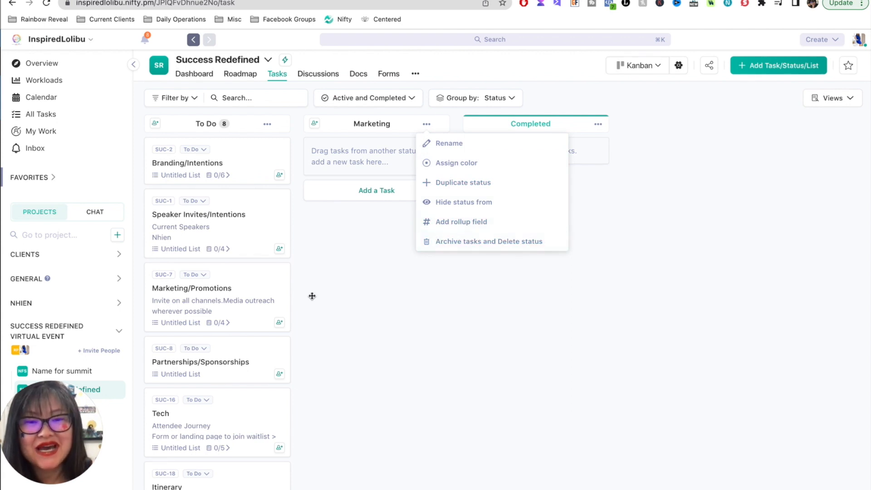
pyautogui.click(345, 285)
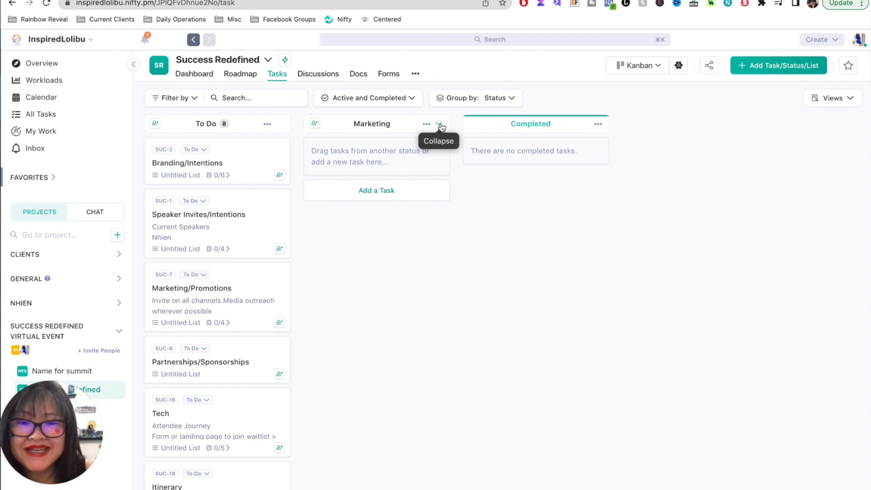
pyautogui.click(440, 125)
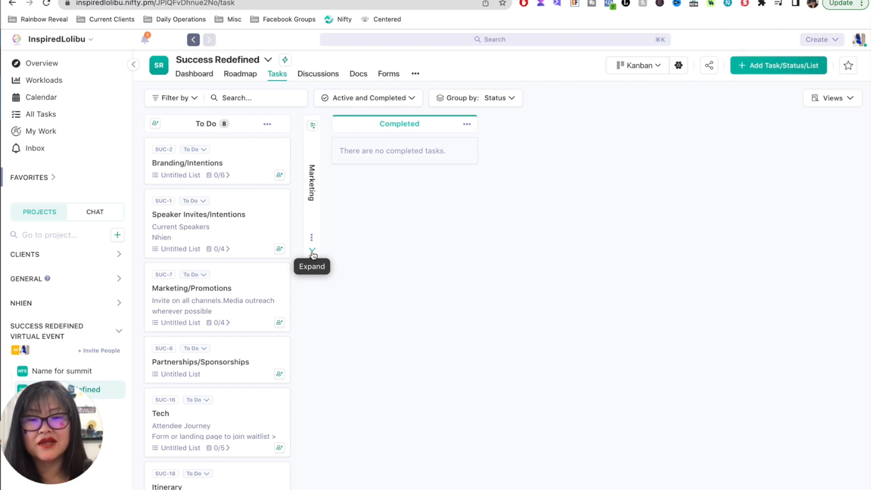
pyautogui.click(312, 252)
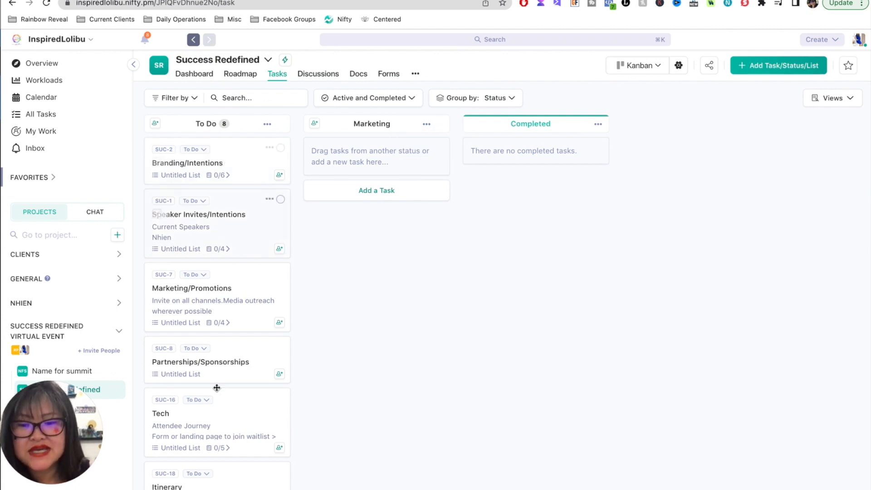
# Open the Branding/Intentions task and look through its description, detail fields and subtasks
pyautogui.click(242, 162)
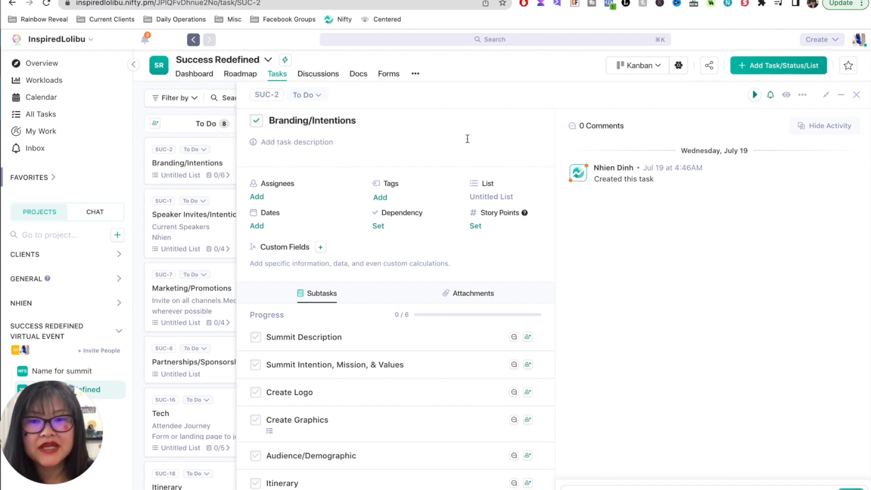
pyautogui.click(324, 141)
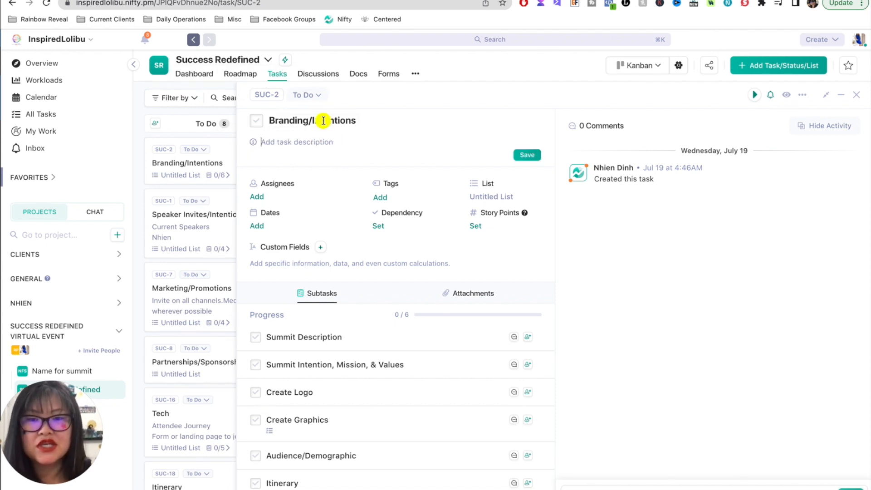
pyautogui.click(330, 121)
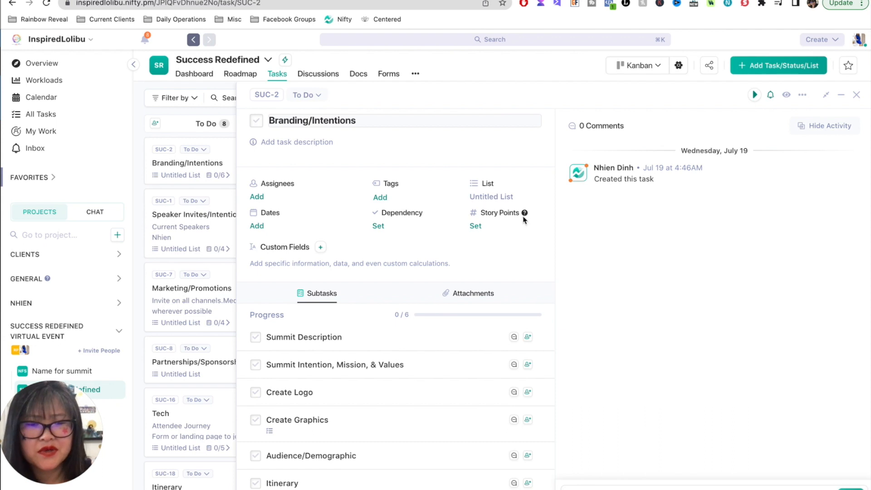
pyautogui.moveTo(526, 215)
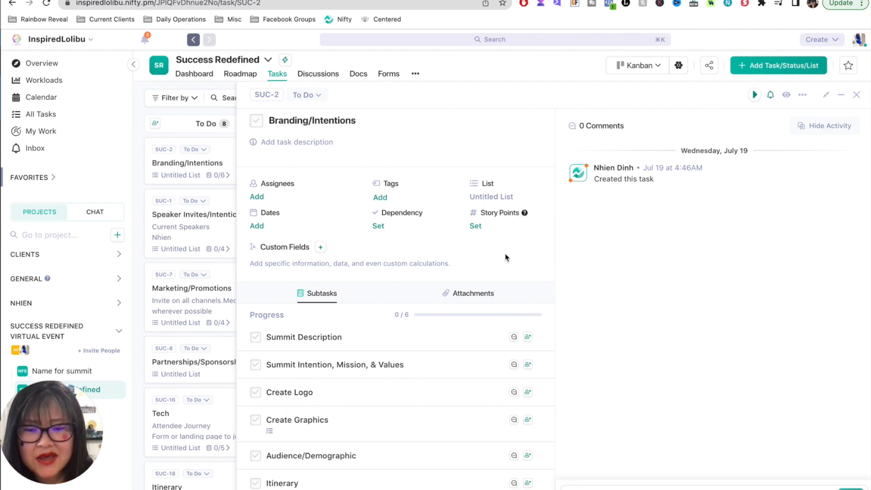
pyautogui.scroll(-1, 503, 257)
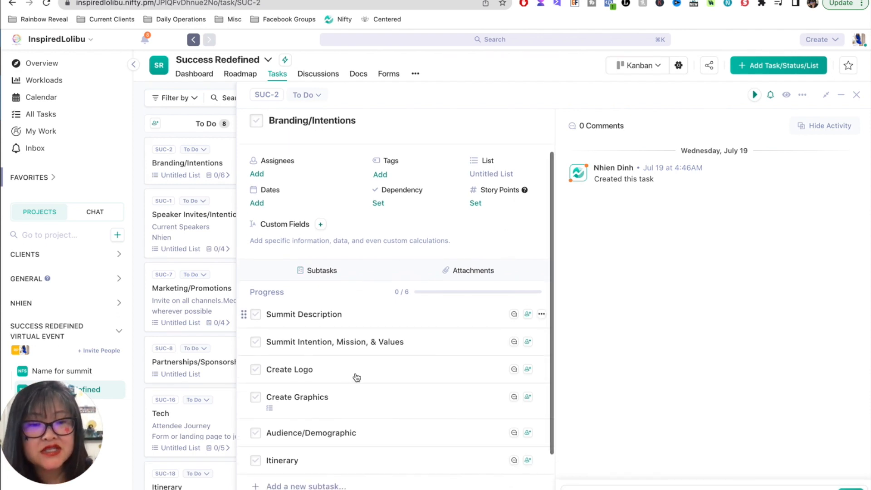
pyautogui.scroll(-3, 341, 325)
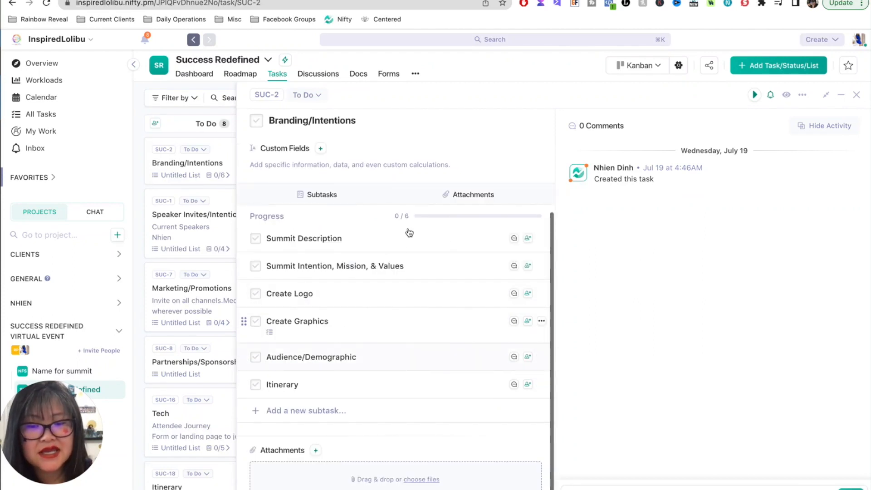
# Inspect the Summit Description subtask's details, and close both the subtask and its parent task
pyautogui.click(438, 234)
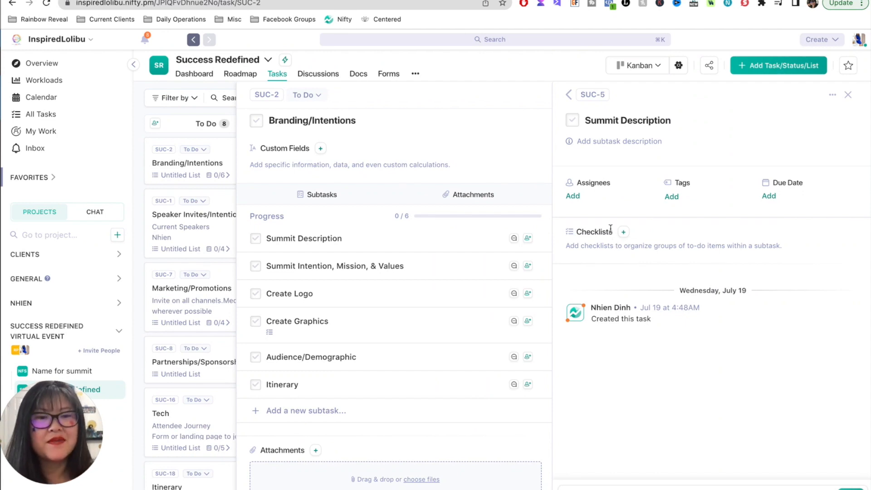
pyautogui.click(648, 138)
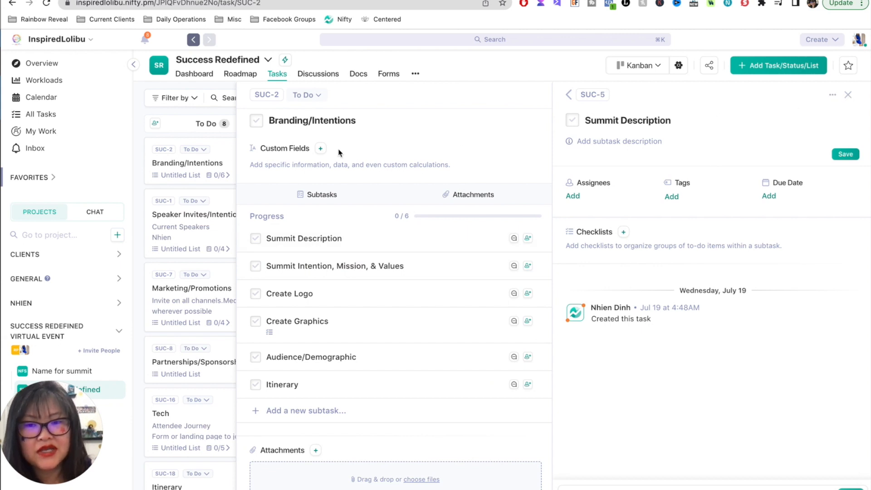
pyautogui.click(849, 96)
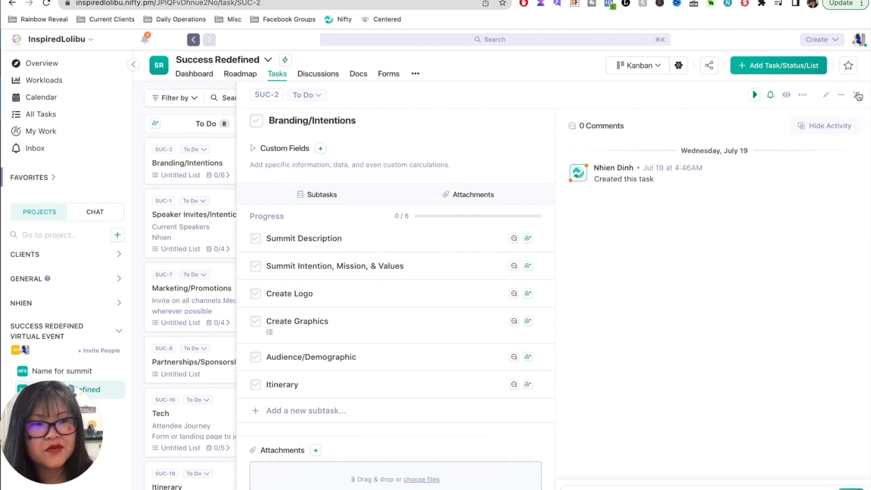
pyautogui.click(857, 94)
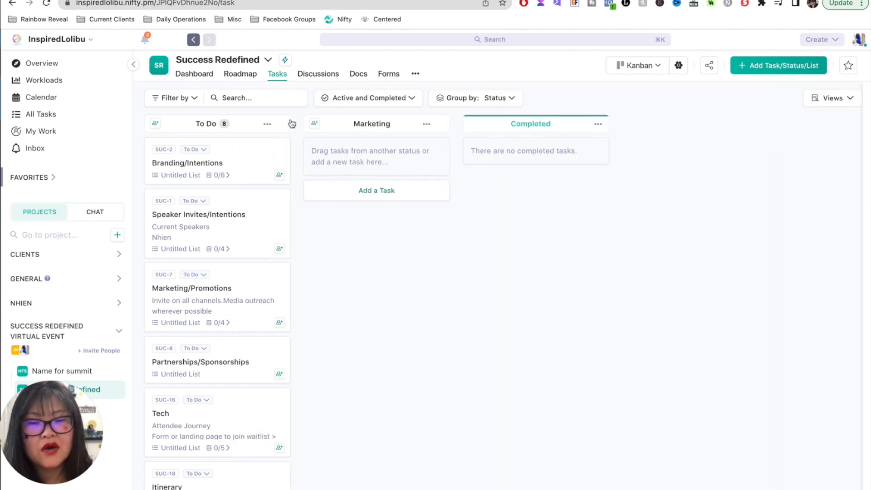
# Save "This is the description" as the Branding/Intentions task's description and reopen the task to check it
pyautogui.click(232, 164)
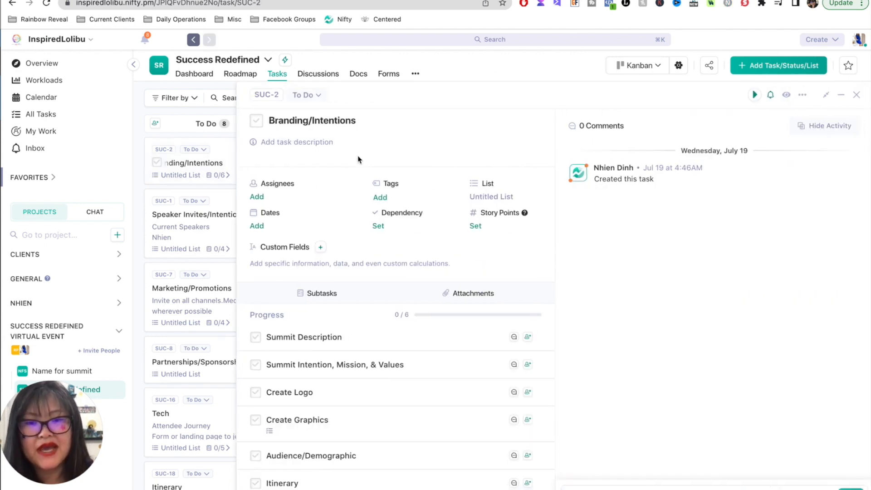
pyautogui.click(338, 142)
pyautogui.write('T')
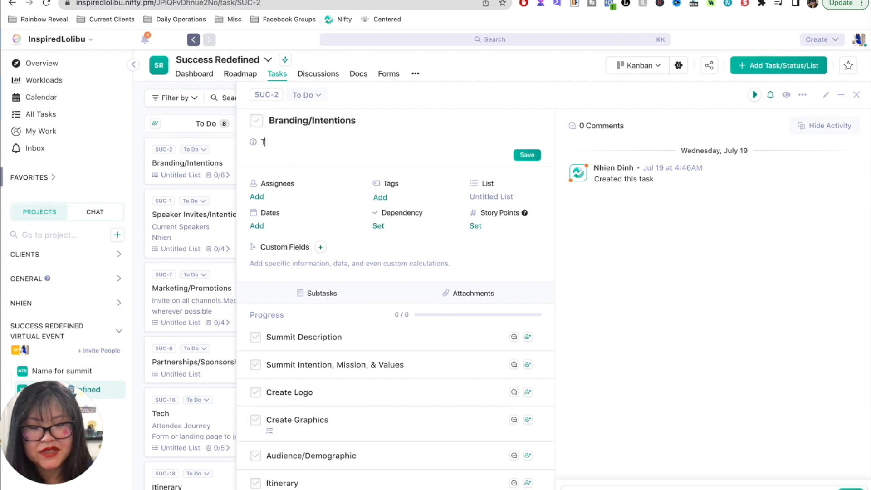
pyautogui.write('his is the description')
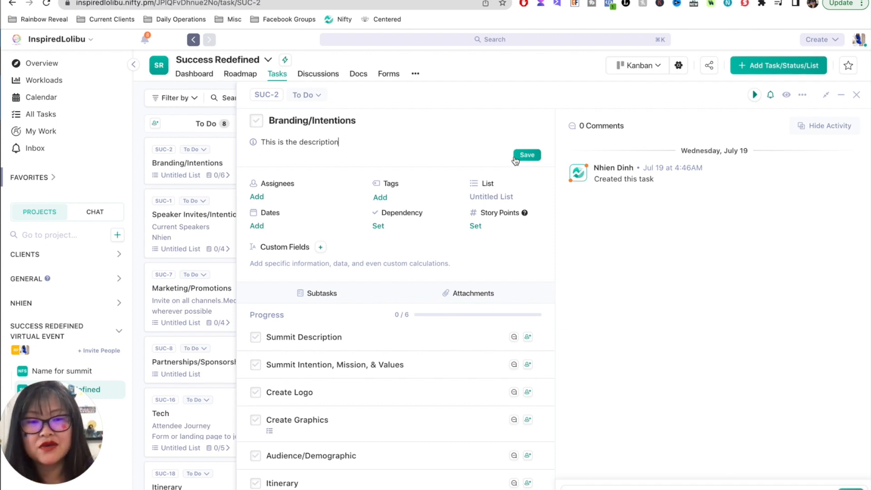
pyautogui.click(855, 96)
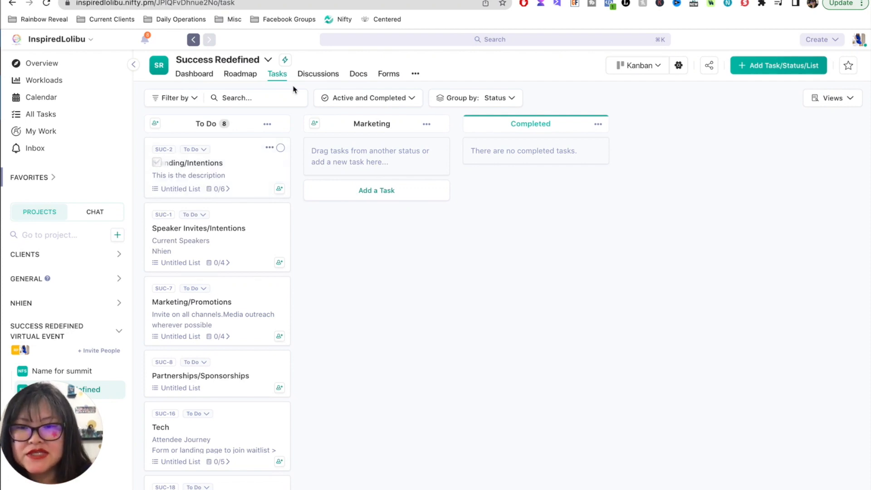
pyautogui.click(239, 174)
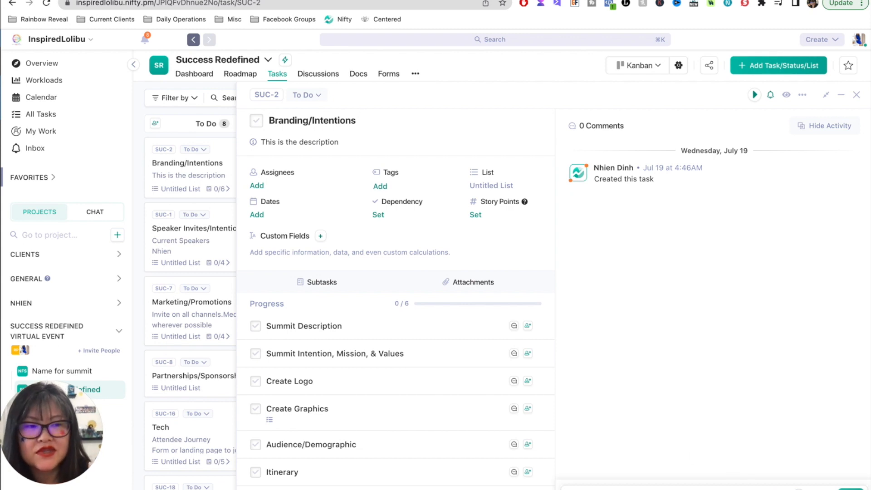
pyautogui.click(857, 96)
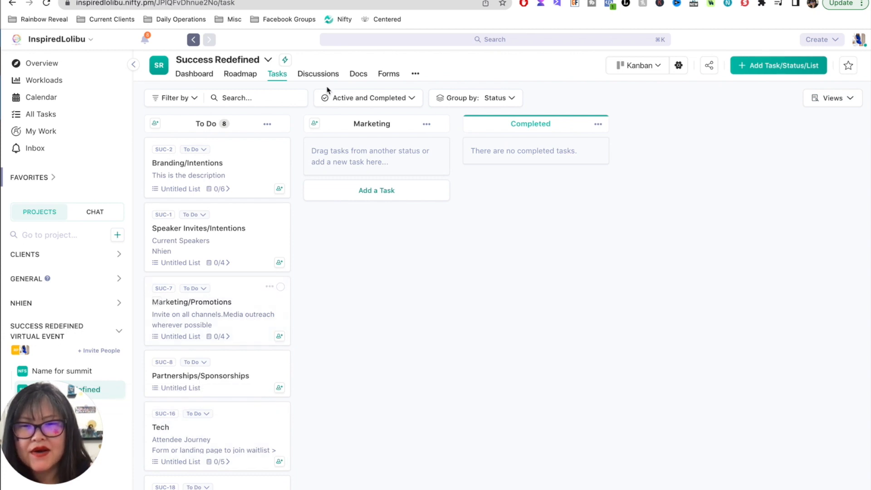
# View the project's discussions, its documents area and the automation choices for creating a form
pyautogui.click(318, 76)
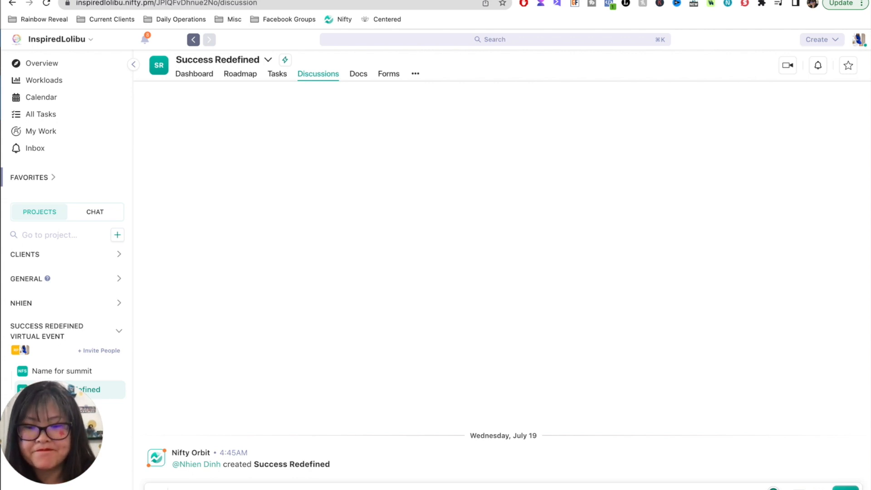
pyautogui.click(366, 73)
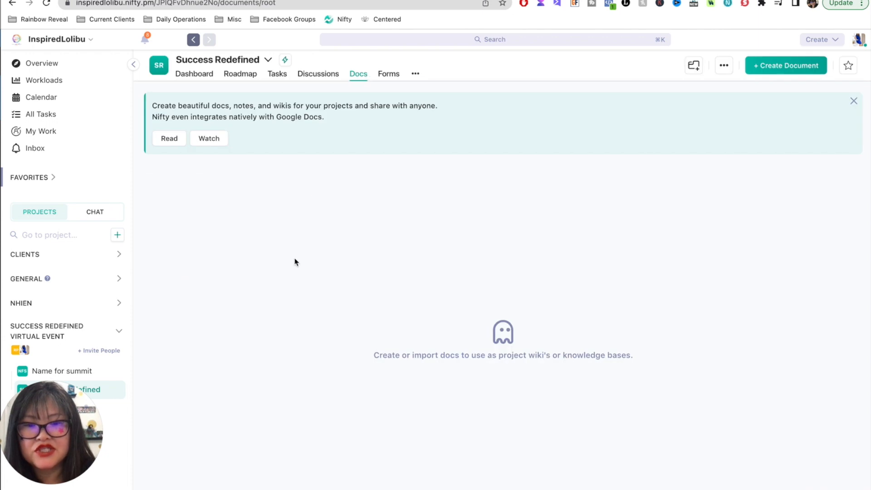
pyautogui.click(389, 73)
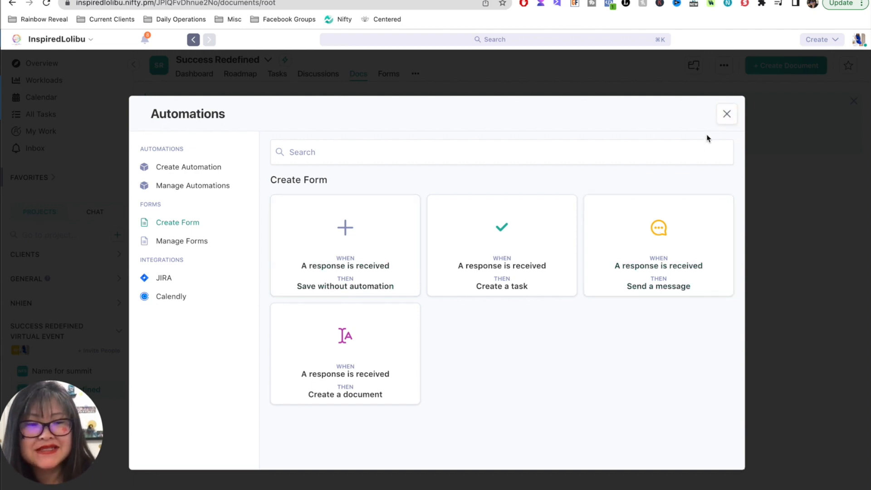
# Close the form automation choices and view the Success Redefined project's dashboard and roadmap
pyautogui.click(726, 114)
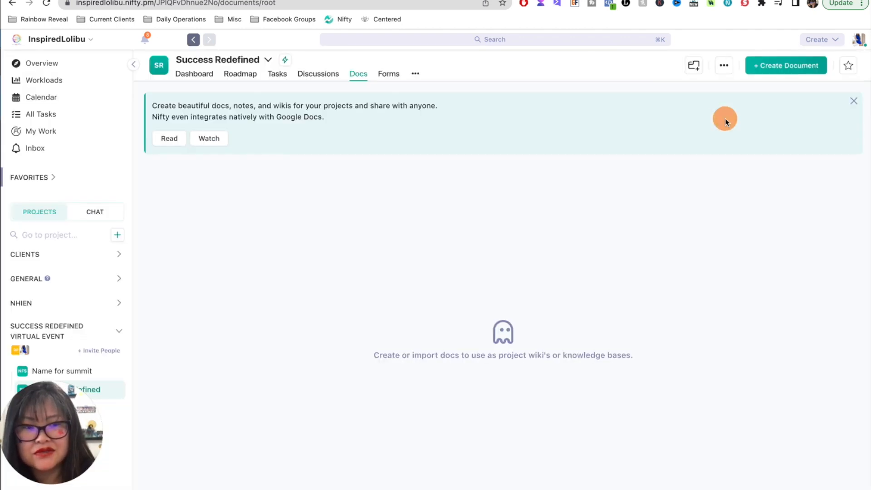
pyautogui.click(207, 77)
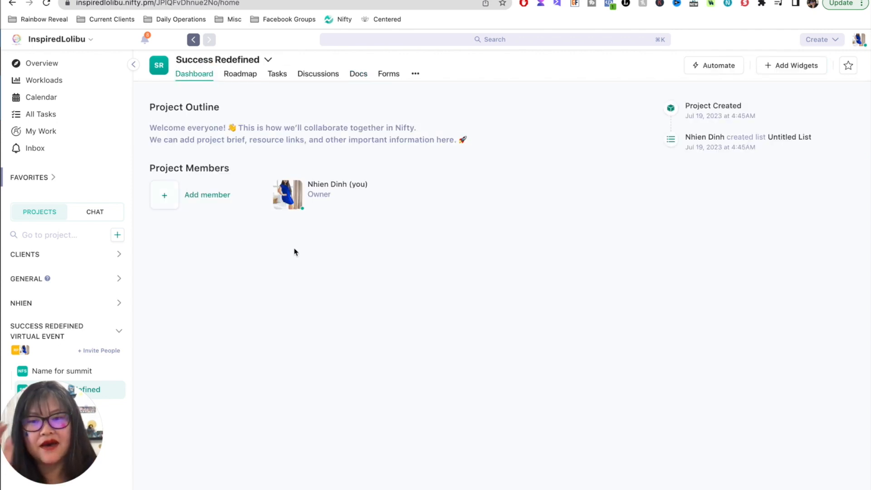
pyautogui.click(242, 74)
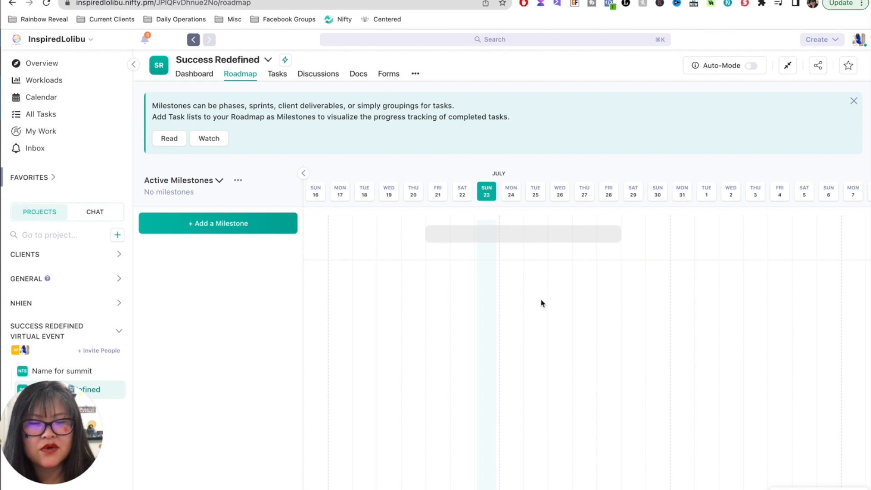
# Return to the project's task board and look through all the tasks in the To Do column
pyautogui.click(279, 76)
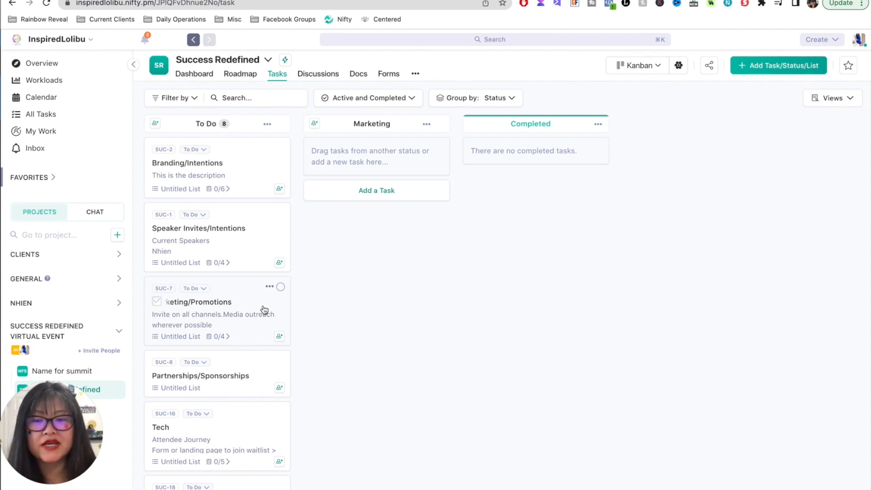
pyautogui.scroll(-4, 264, 310)
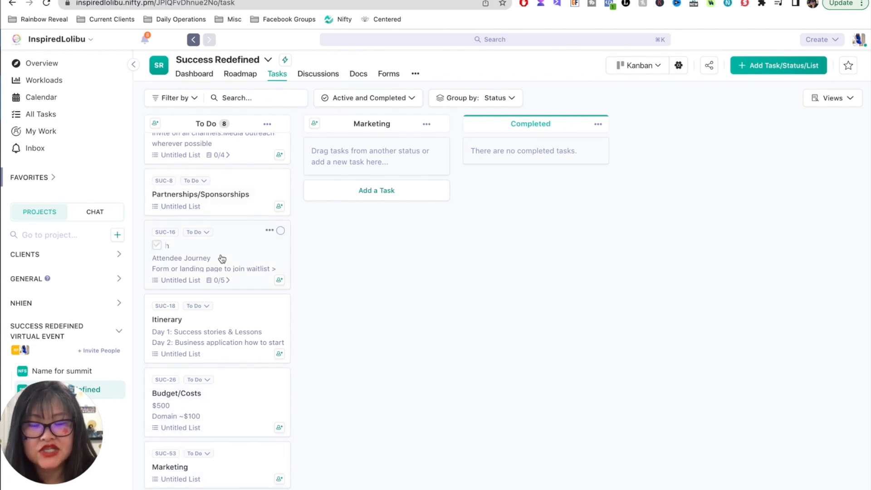
pyautogui.scroll(4, 222, 258)
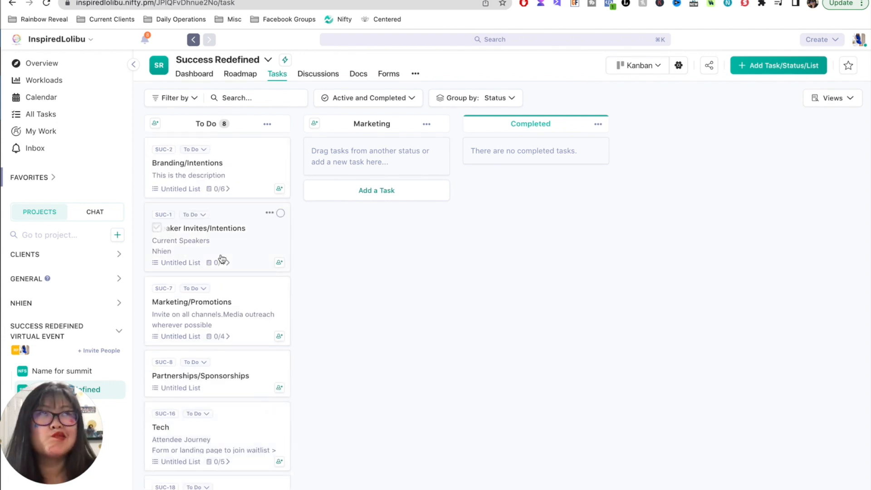
# Open the Branding/Intentions task, look over its subtasks, attachments and activity, and close it
pyautogui.click(250, 165)
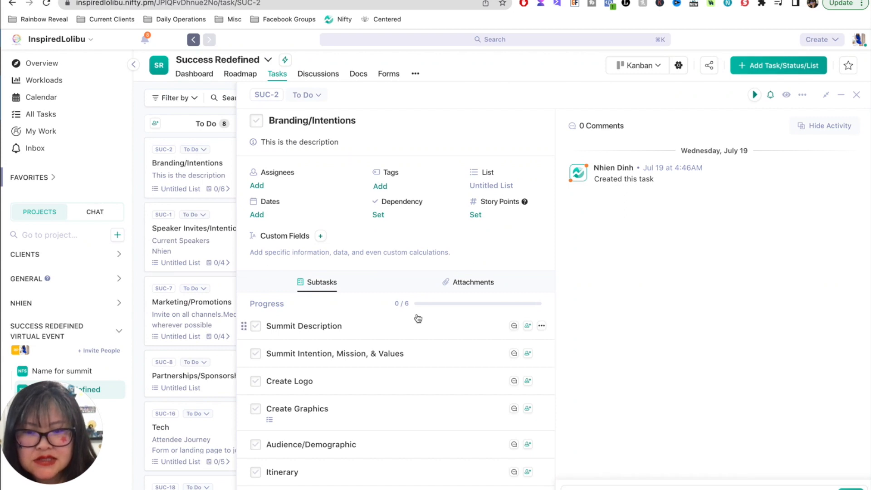
pyautogui.scroll(-2, 354, 436)
pyautogui.click(467, 193)
pyautogui.click(459, 198)
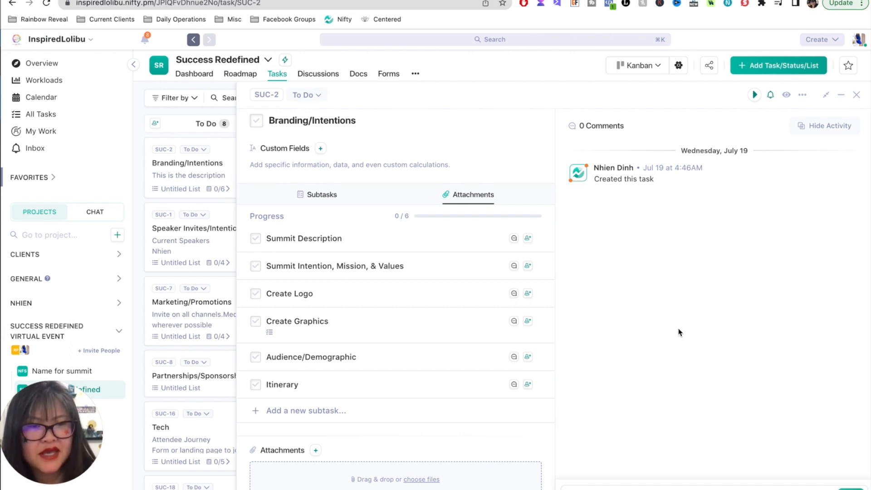
pyautogui.click(824, 128)
pyautogui.click(824, 127)
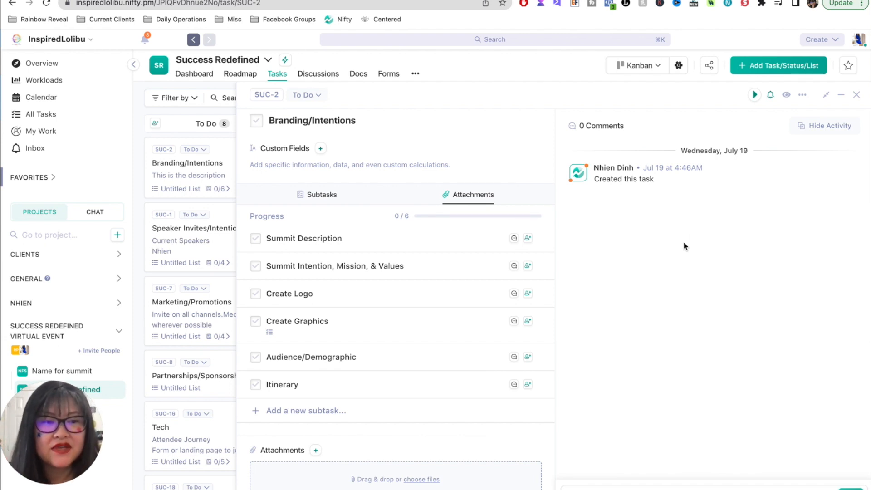
pyautogui.click(857, 95)
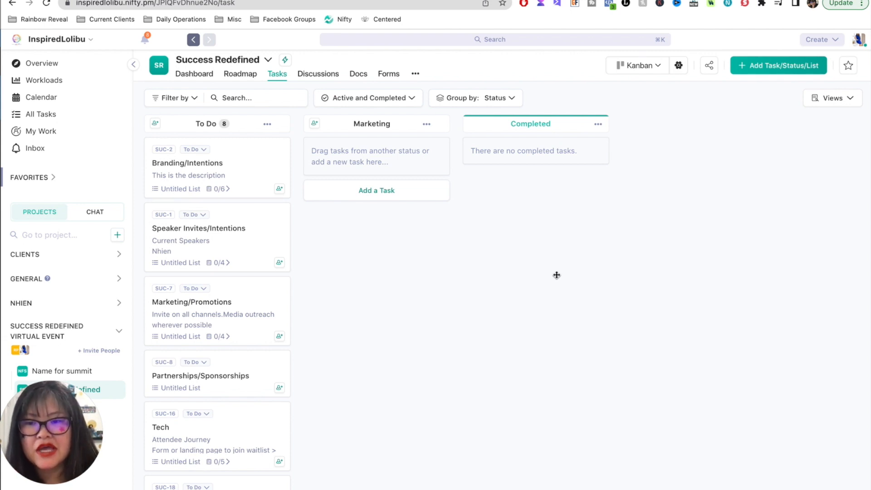
pyautogui.moveTo(28, 435); pyautogui.dragTo(46, 125)
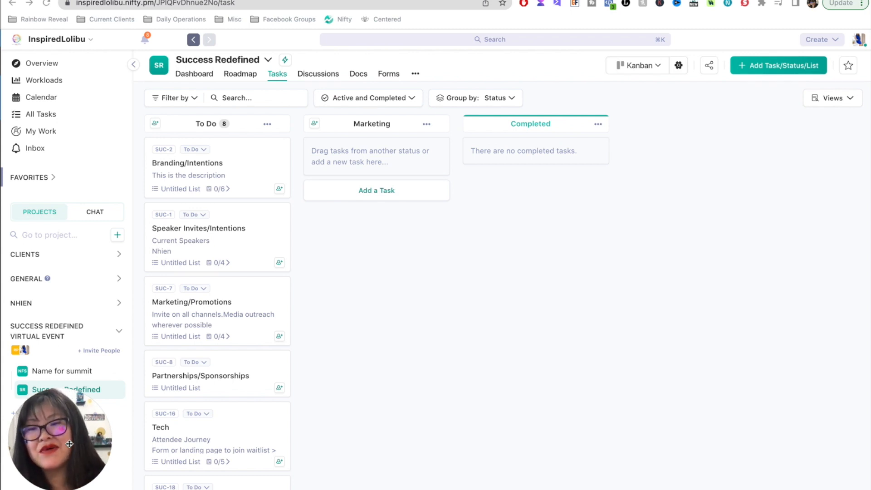
pyautogui.moveTo(69, 444); pyautogui.dragTo(264, 359)
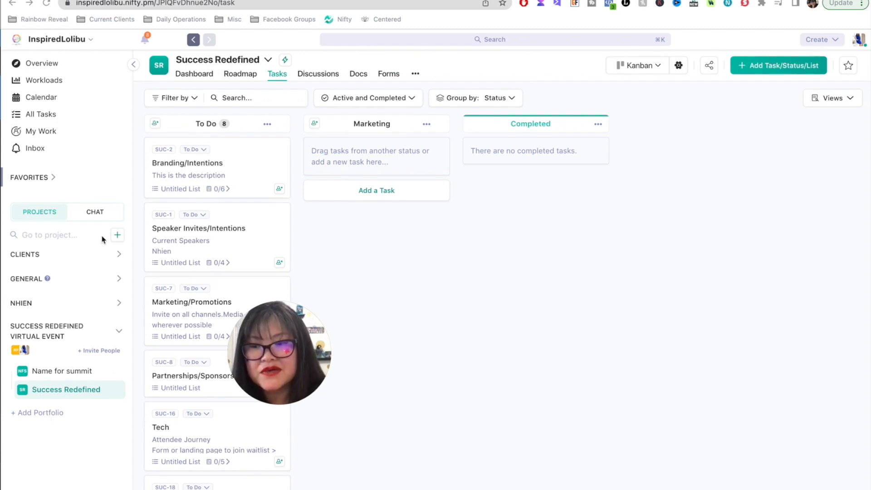
pyautogui.moveTo(281, 354)
pyautogui.moveTo(289, 355); pyautogui.dragTo(63, 436)
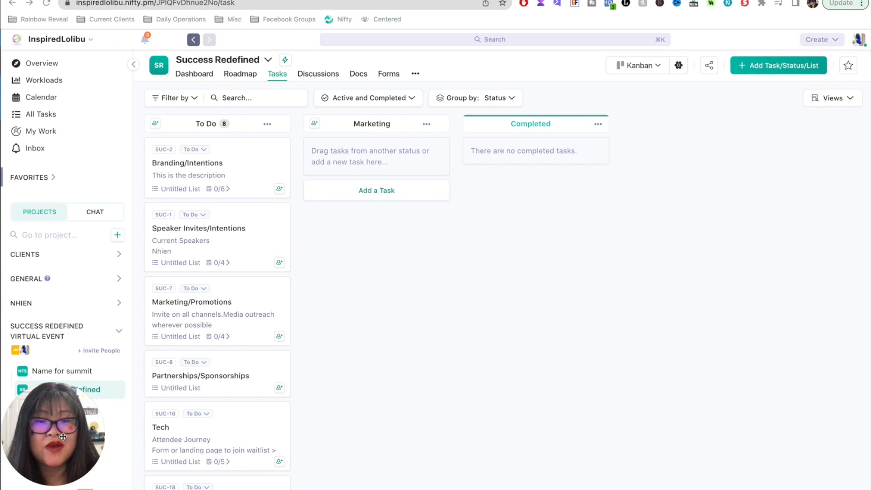